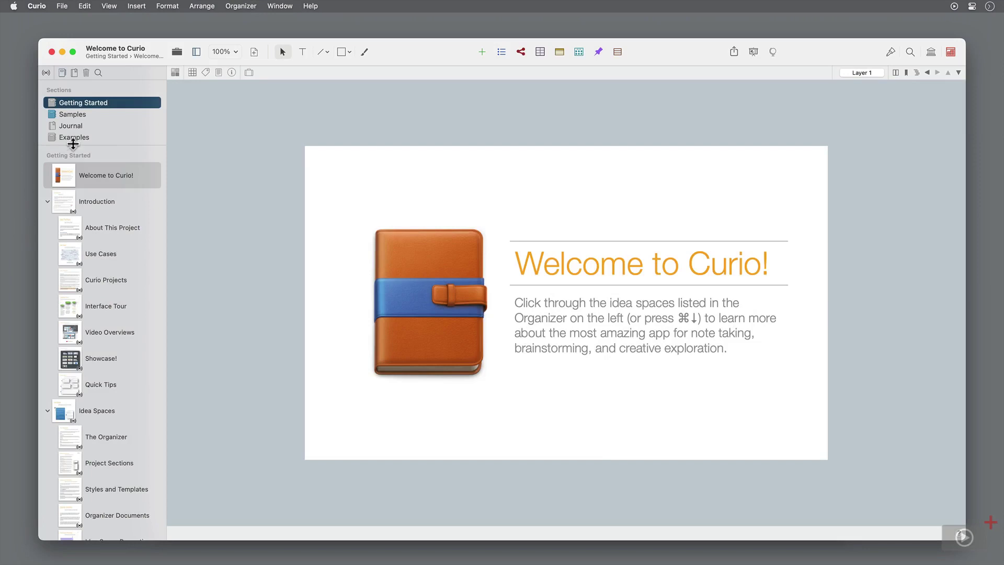
- Peek at the Examples section, return to Getting Started, and open the Introduction idea space
click(78, 138)
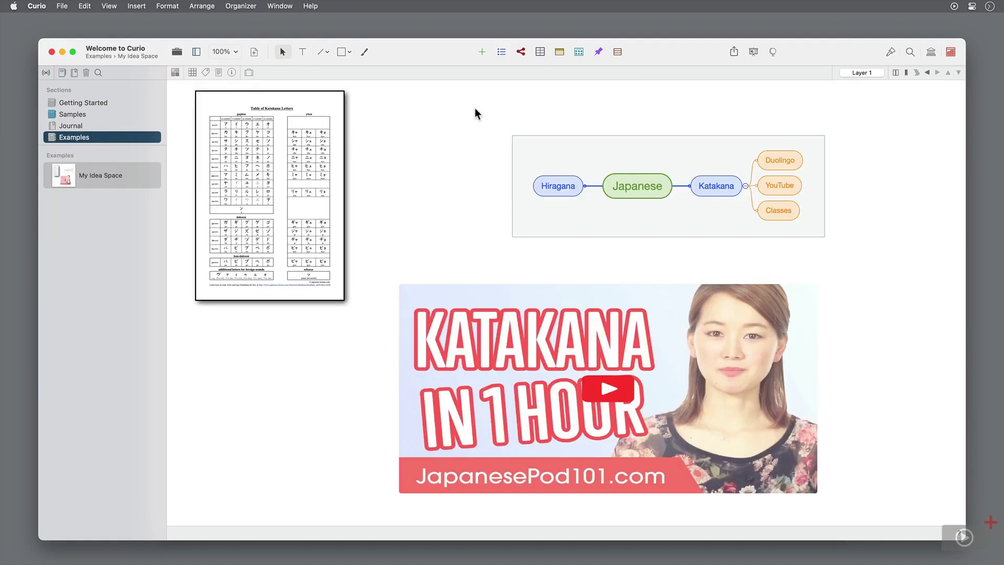
click(482, 52)
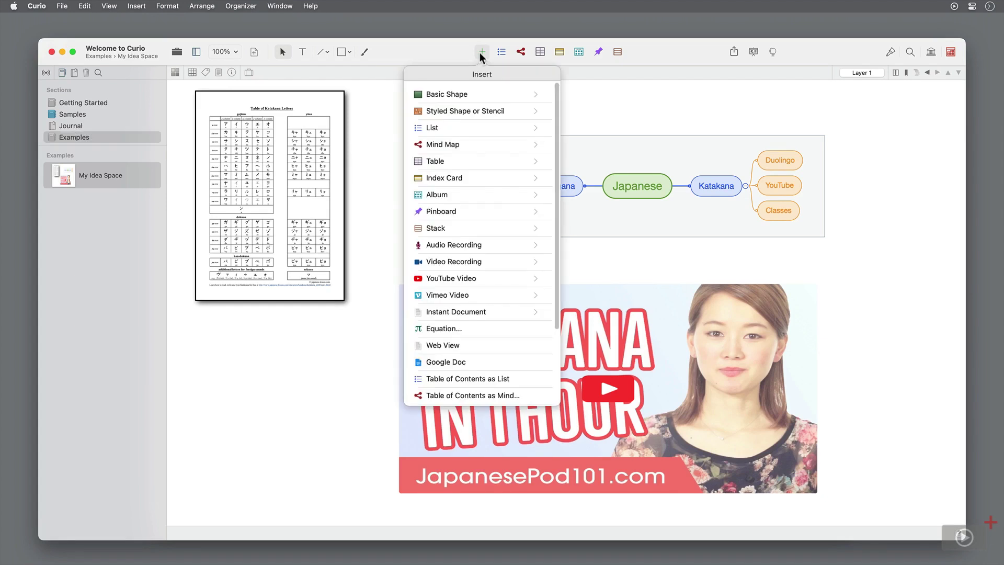
click(481, 52)
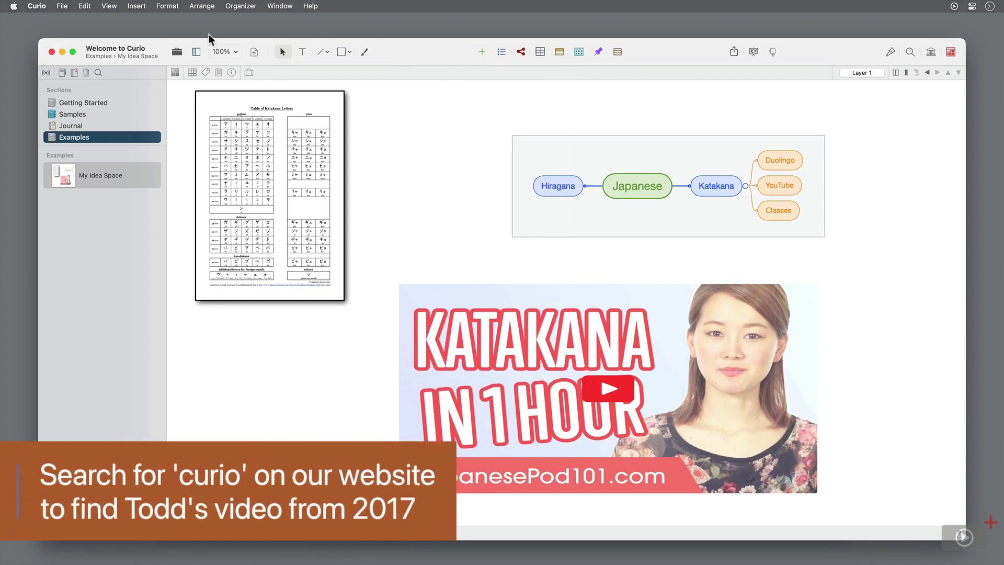
click(90, 102)
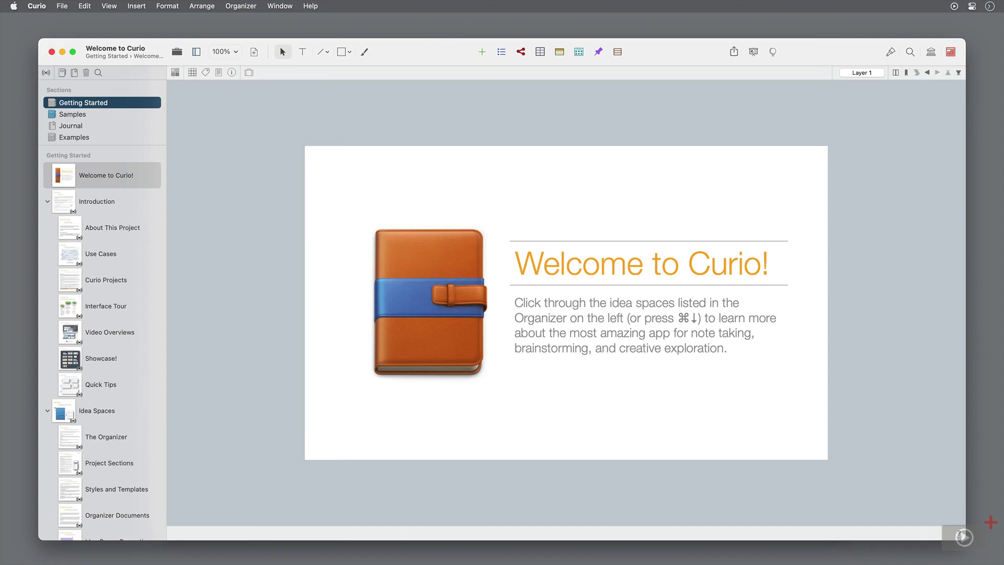
key(Tab)
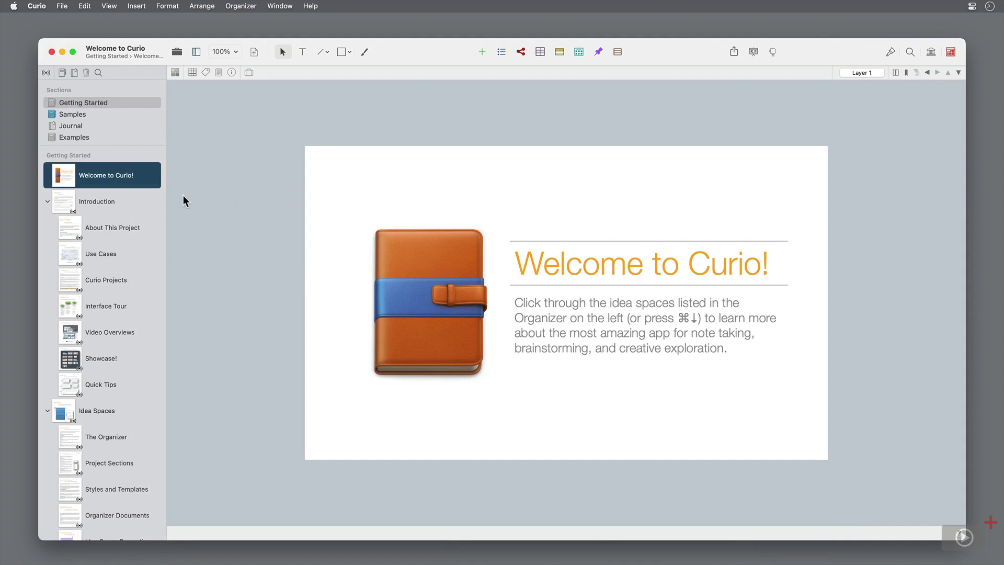
click(131, 196)
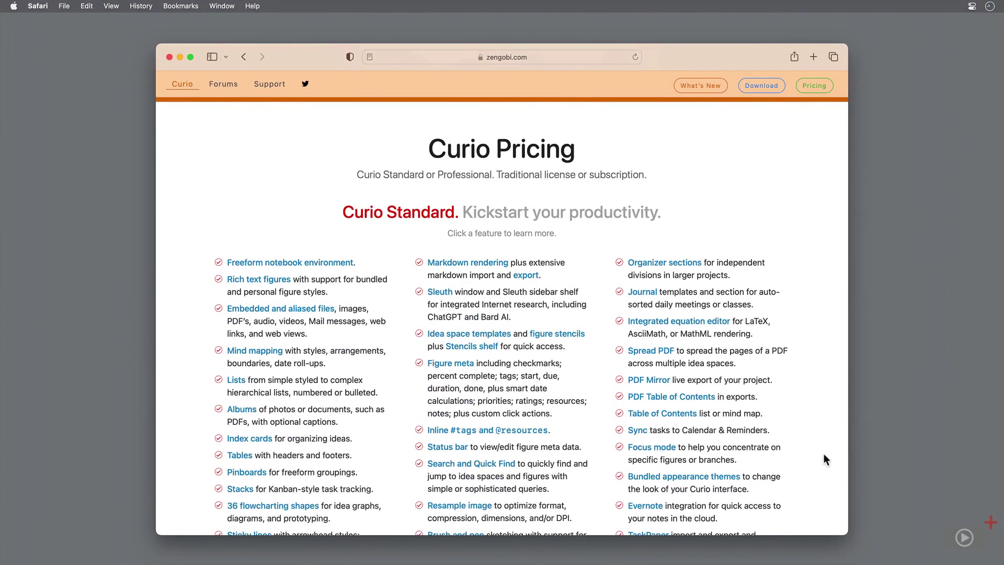
- Scroll the zengobi.com pricing page down to the Curio Professional features
scroll(823, 453, down, 10)
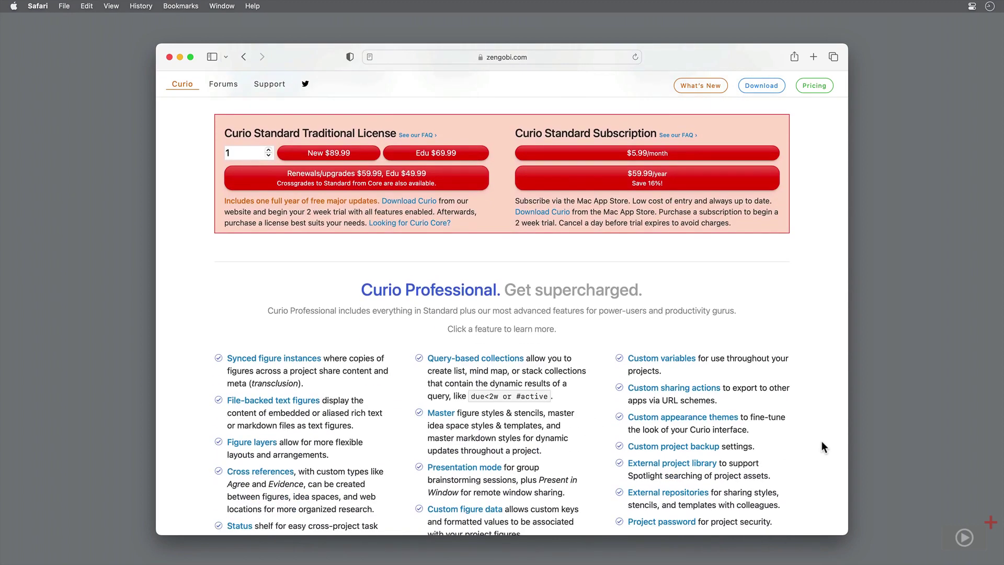
scroll(821, 441, down, 5)
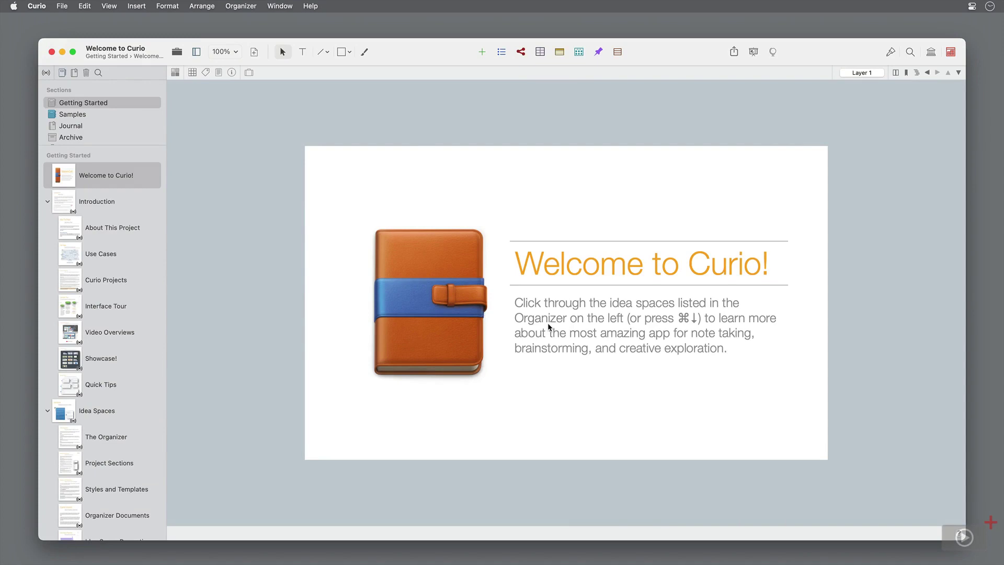
- Open Introduction's Use Cases page, visit Samples, then show Getting Started's Use Cases again
click(113, 204)
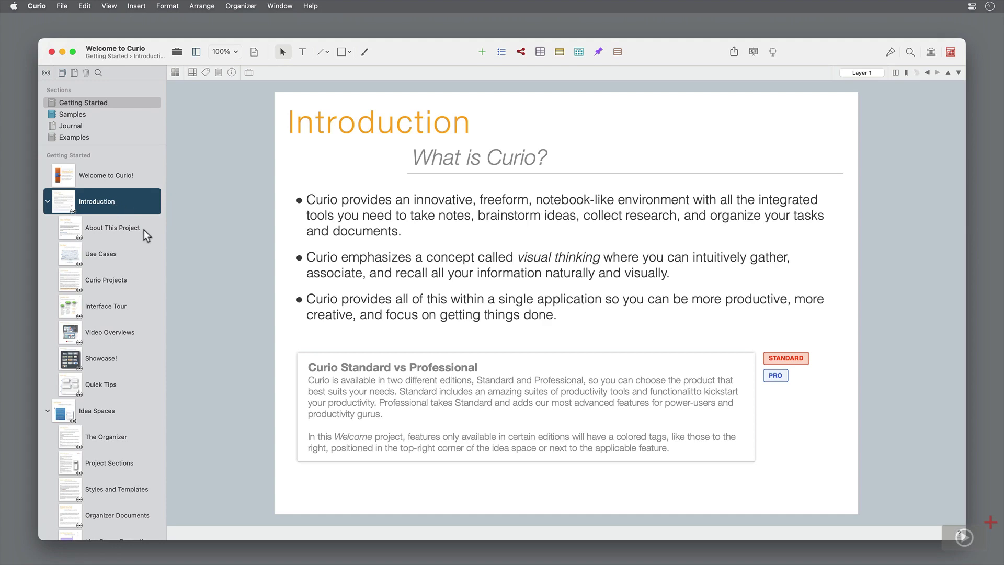
click(149, 259)
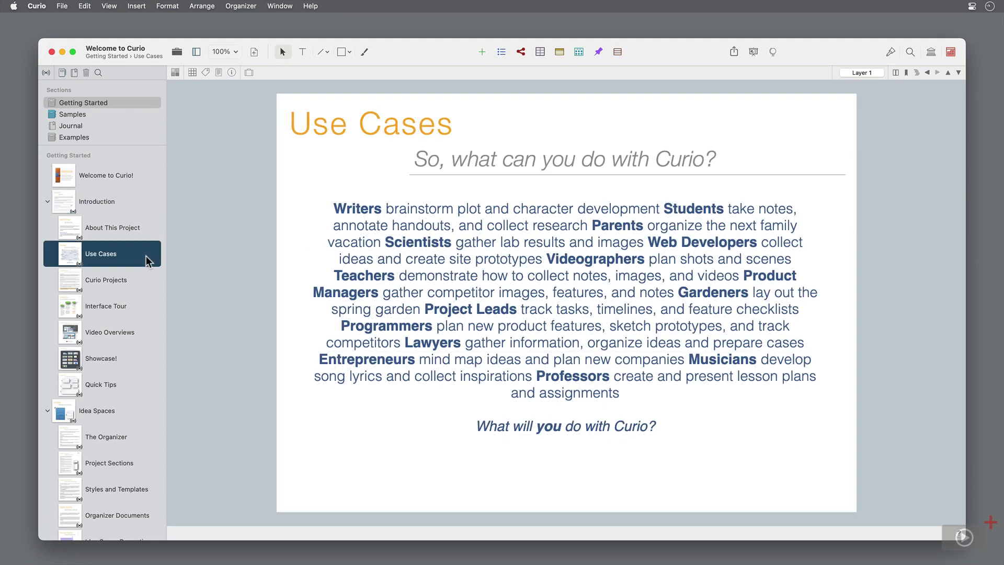
click(147, 114)
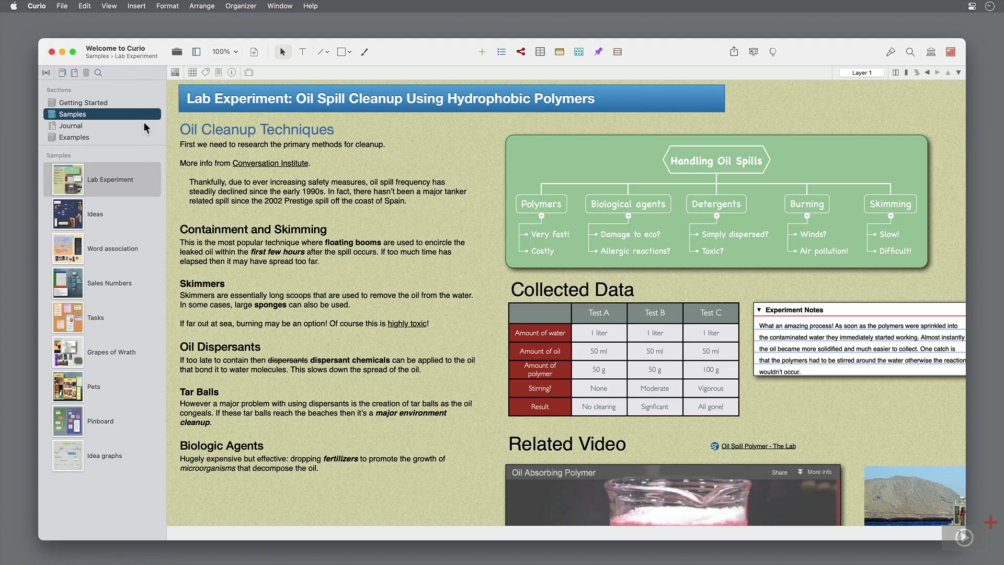
click(128, 107)
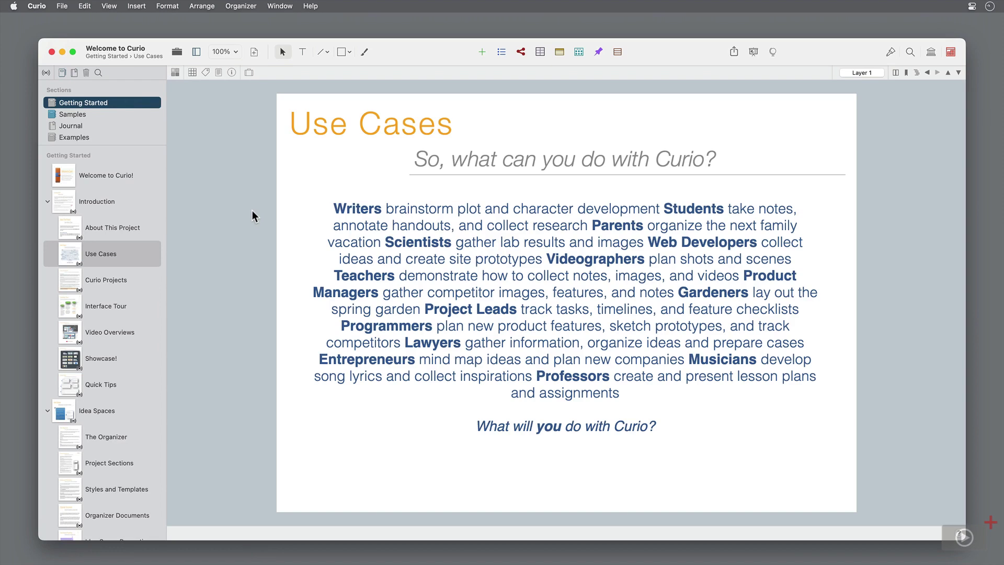
click(140, 254)
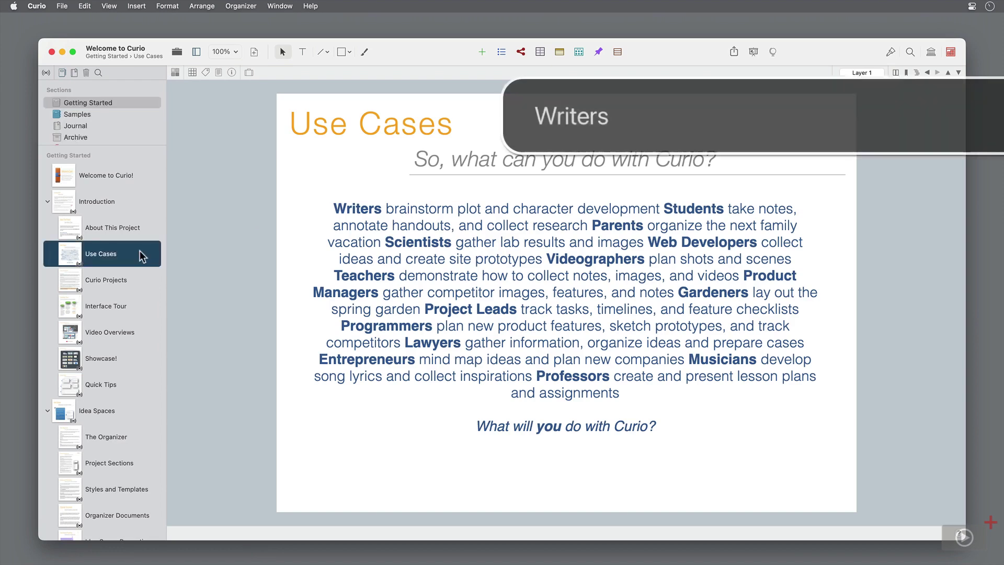
- Add a new project section named 'Example' from the Organizer menu
click(253, 8)
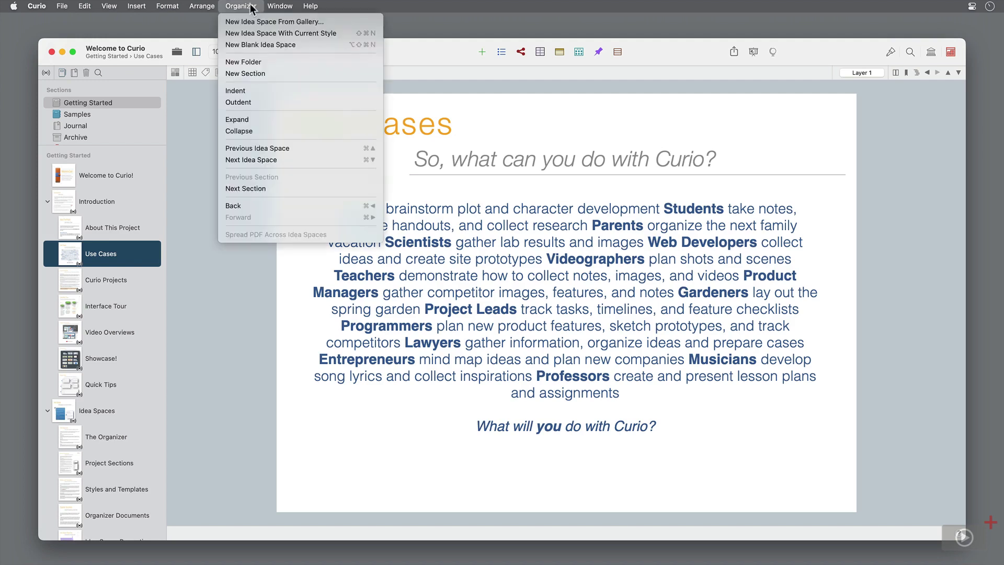
click(265, 72)
text(Example)
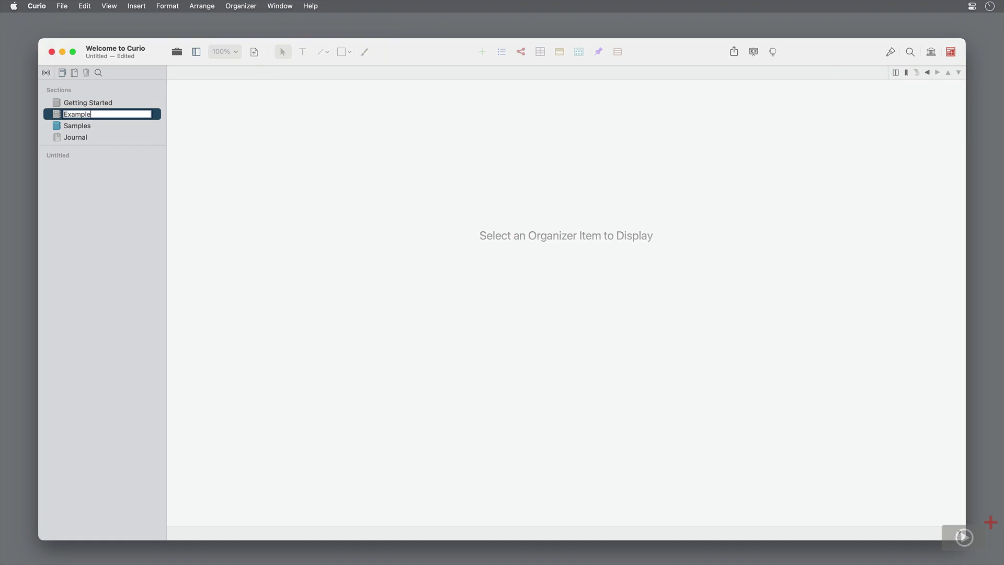
key(Return)
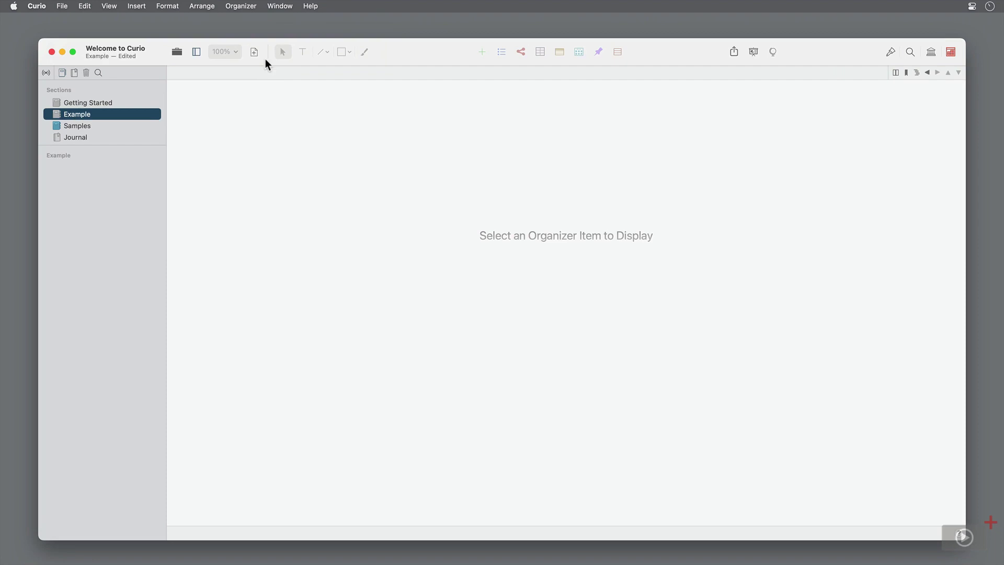
click(254, 7)
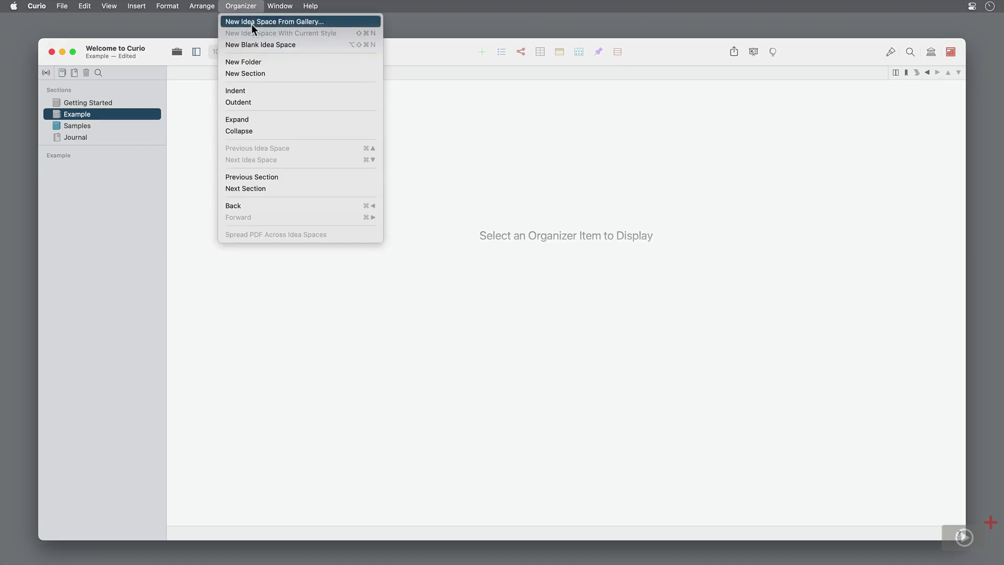
- Create a new idea space from the bundled Brainstorming template
click(252, 24)
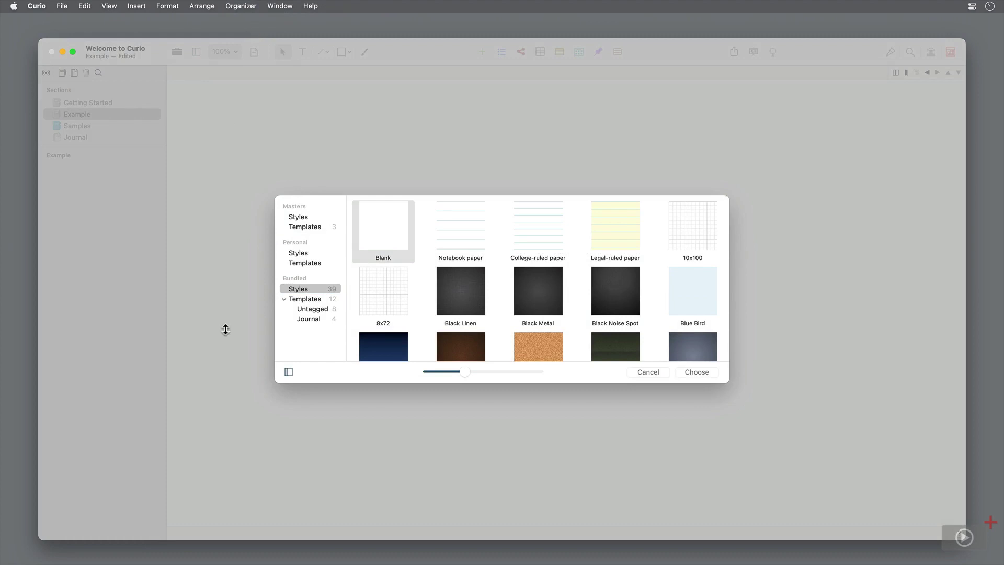
click(317, 302)
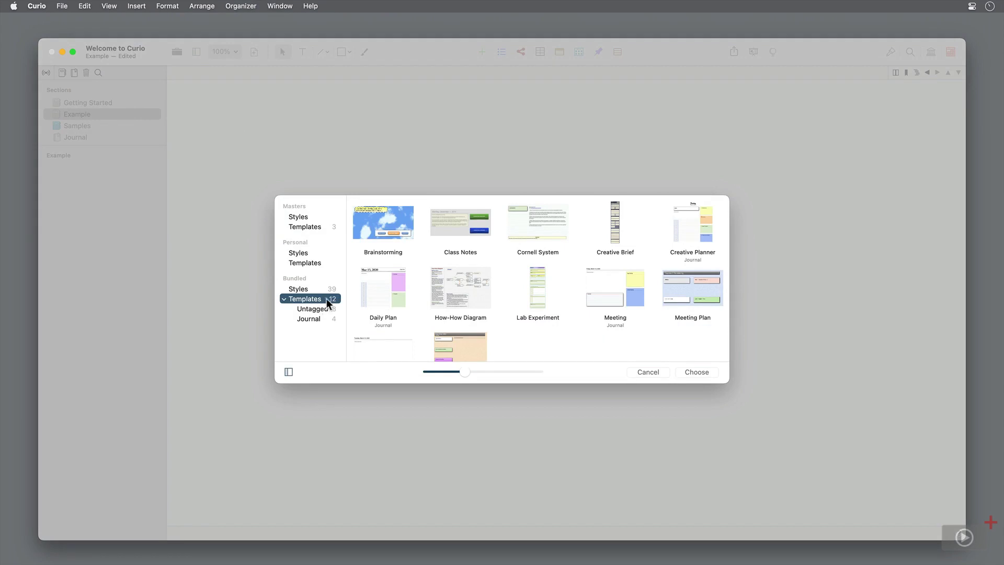
click(390, 224)
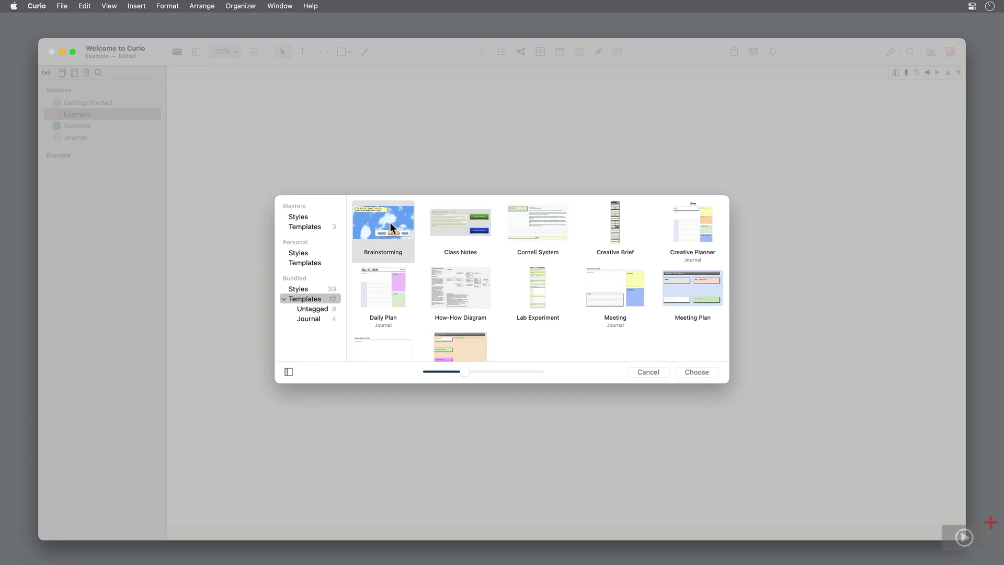
click(694, 372)
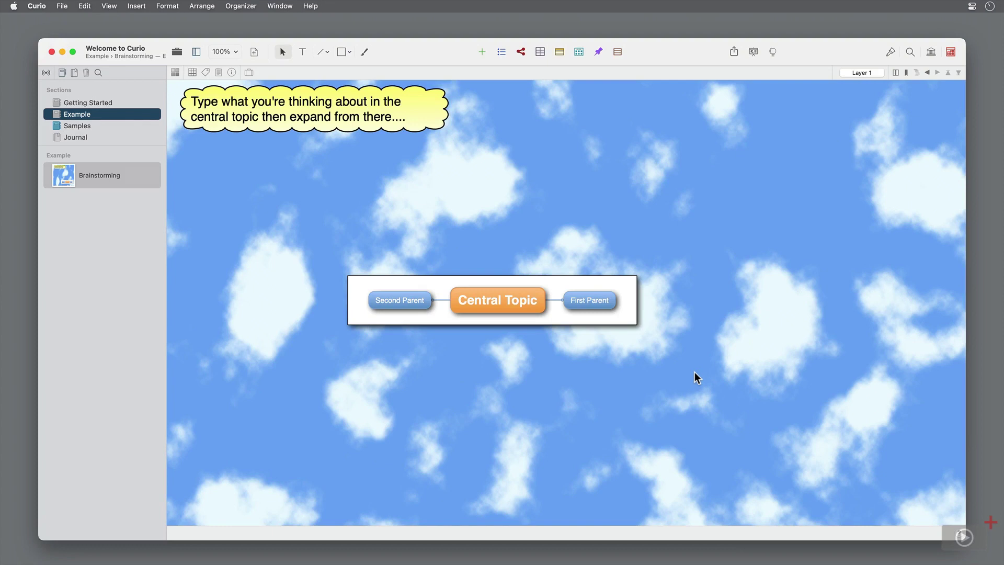
- Replace the callout text with the pasted heist movie idea and apply the green-underlined text style
key(Tab)
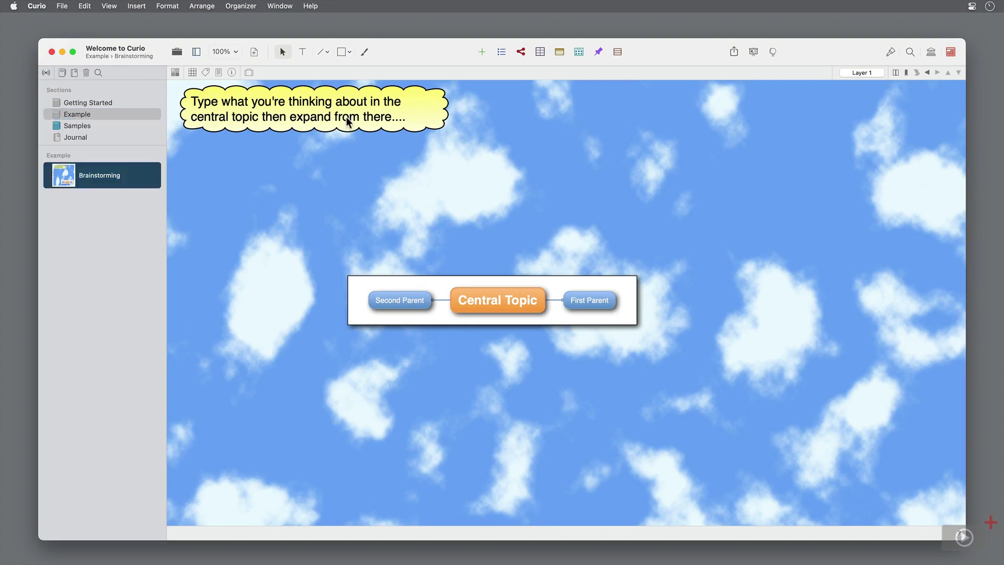
double_click(347, 118)
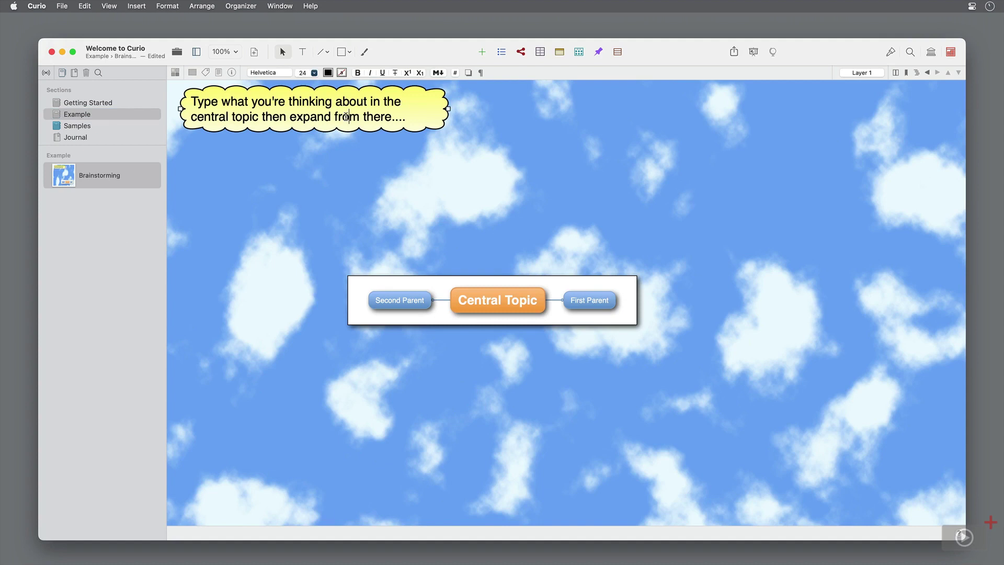
triple_click(347, 116)
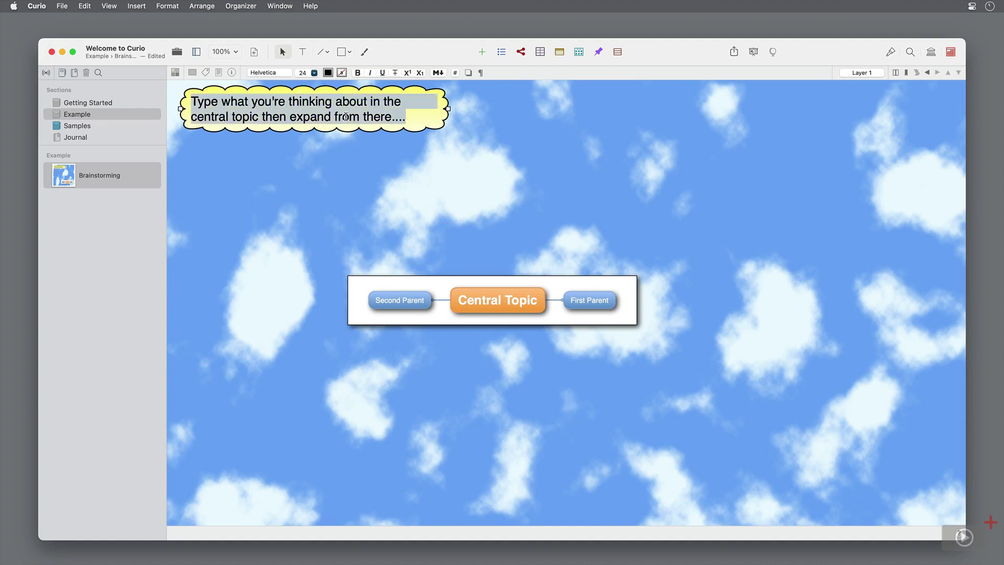
text(Heist movie - a band of super intelligent toddlers make the bank heist of the century)
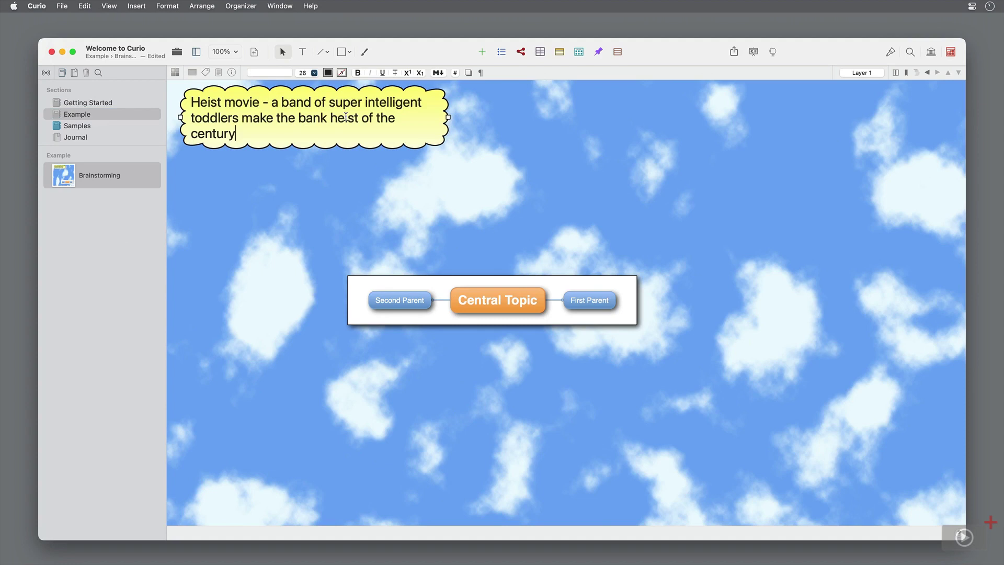
click(572, 207)
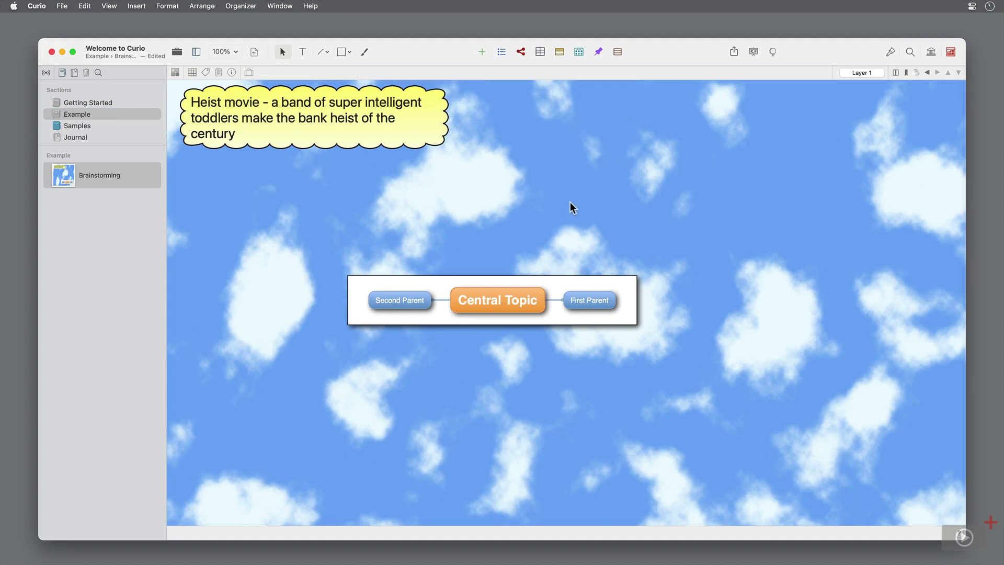
click(891, 51)
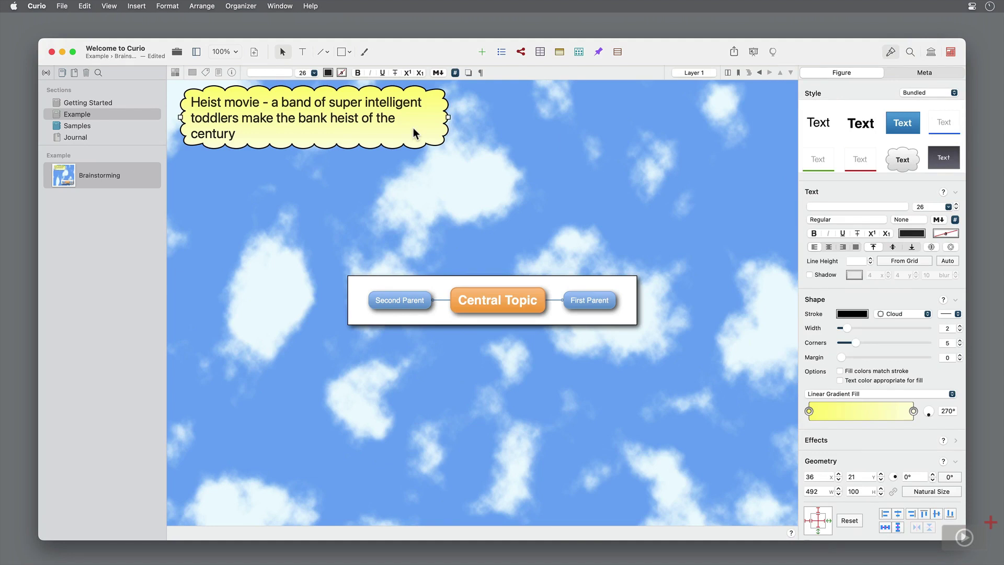
click(820, 162)
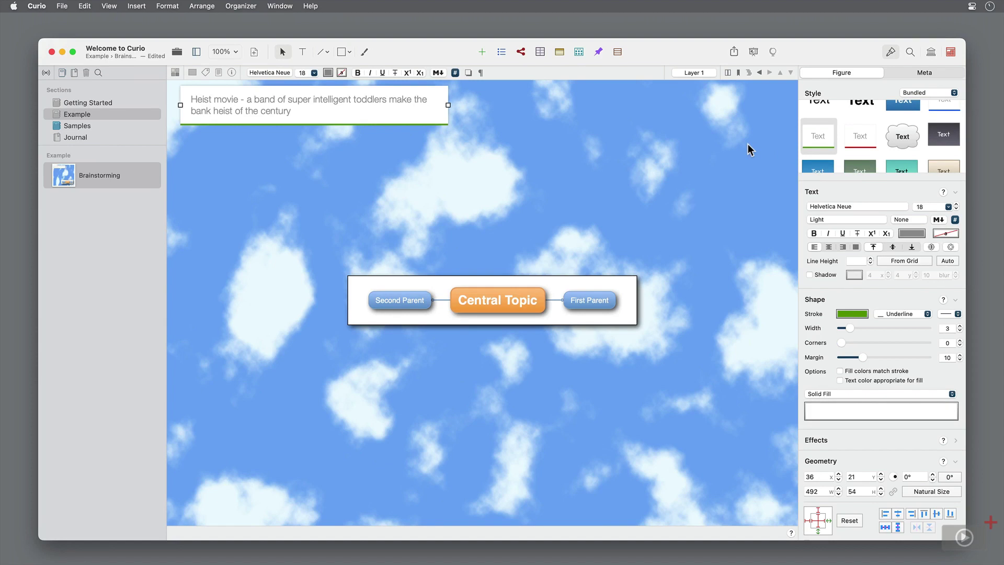
- Rename the Central Topic node to 'Characters'
click(510, 300)
click(509, 301)
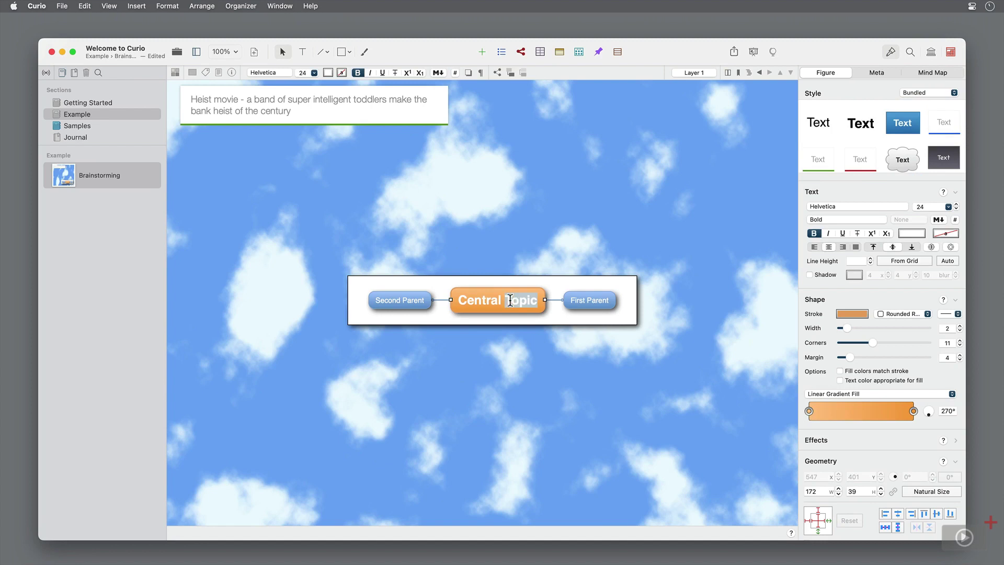
text(Characters)
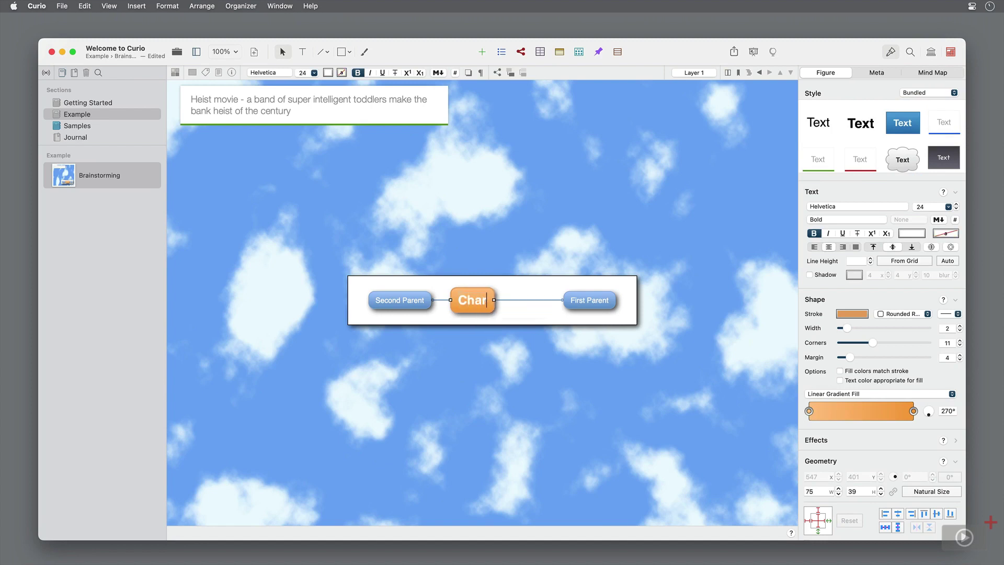
click(547, 384)
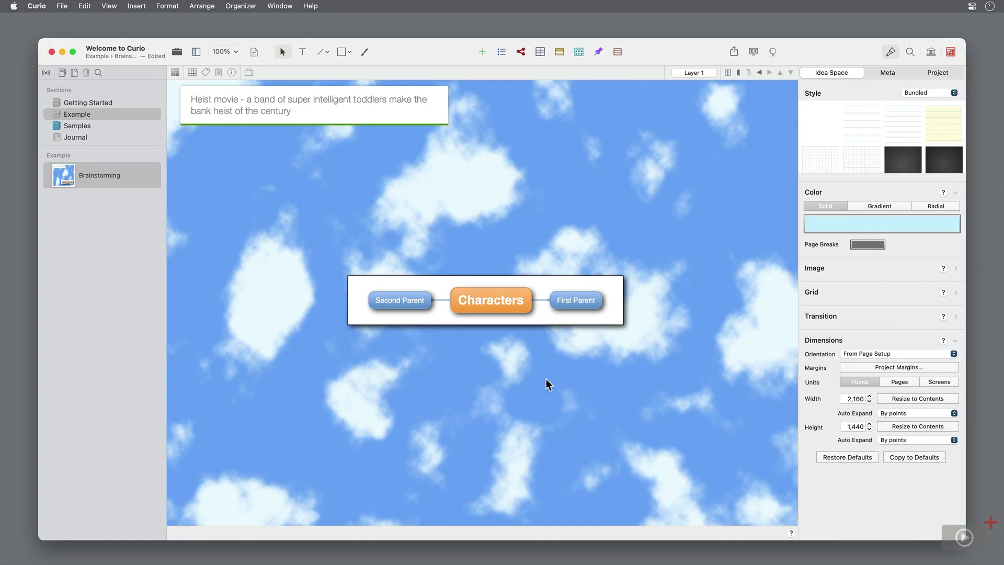
- Add a 'New Character' text child to the First Parent node
click(584, 309)
right_click(584, 309)
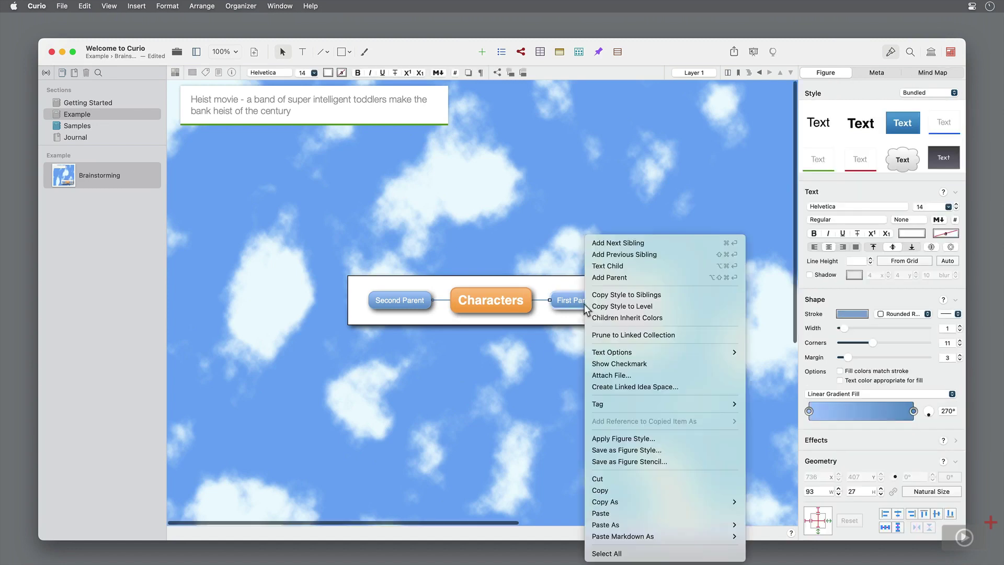
click(693, 266)
text(Ne)
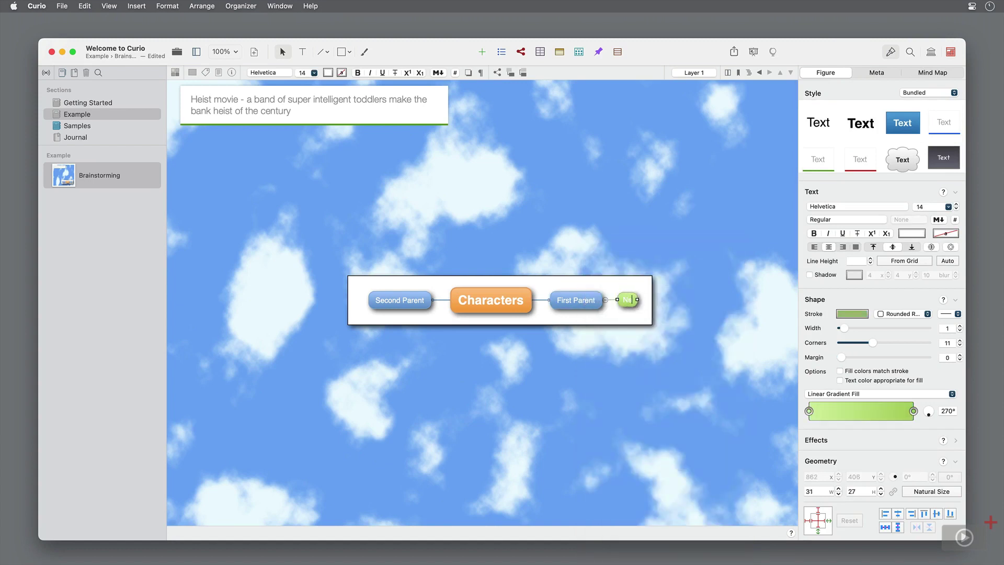
text(w Character)
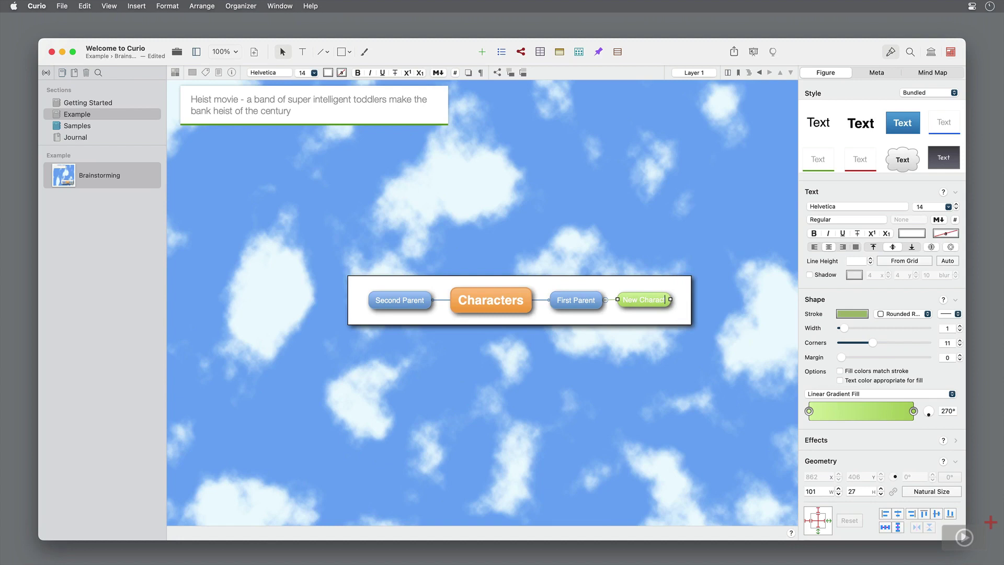
click(643, 364)
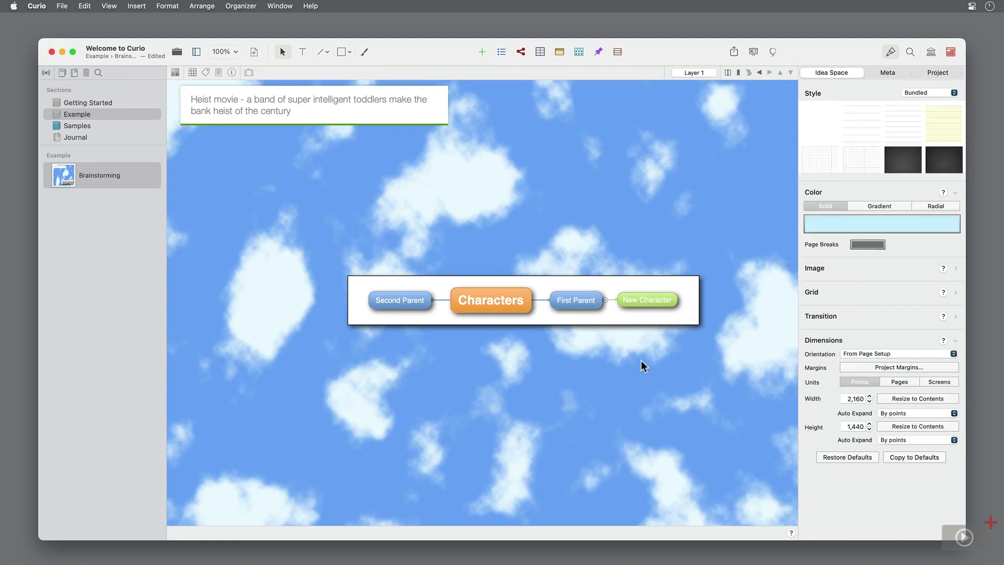
right_click(597, 300)
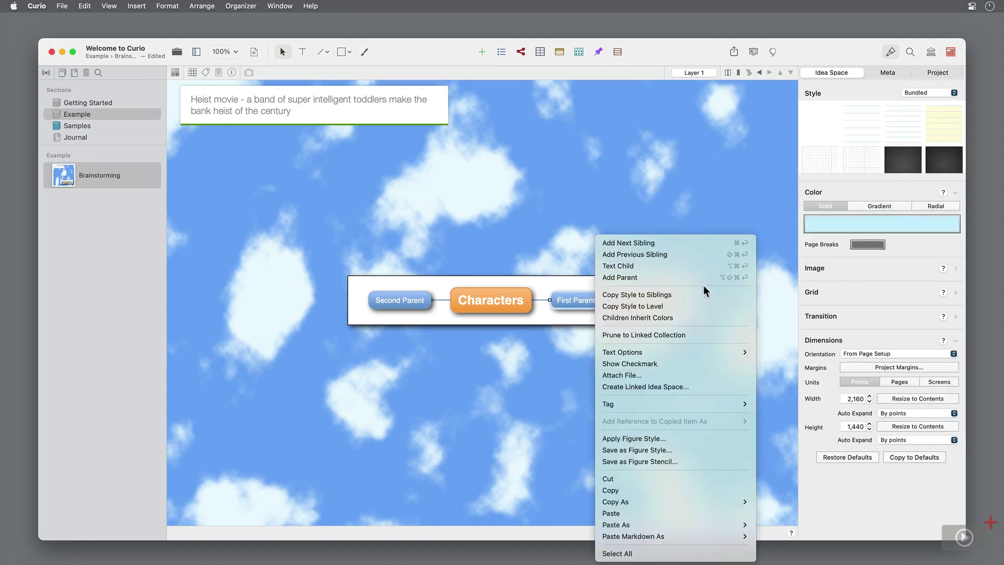
click(721, 243)
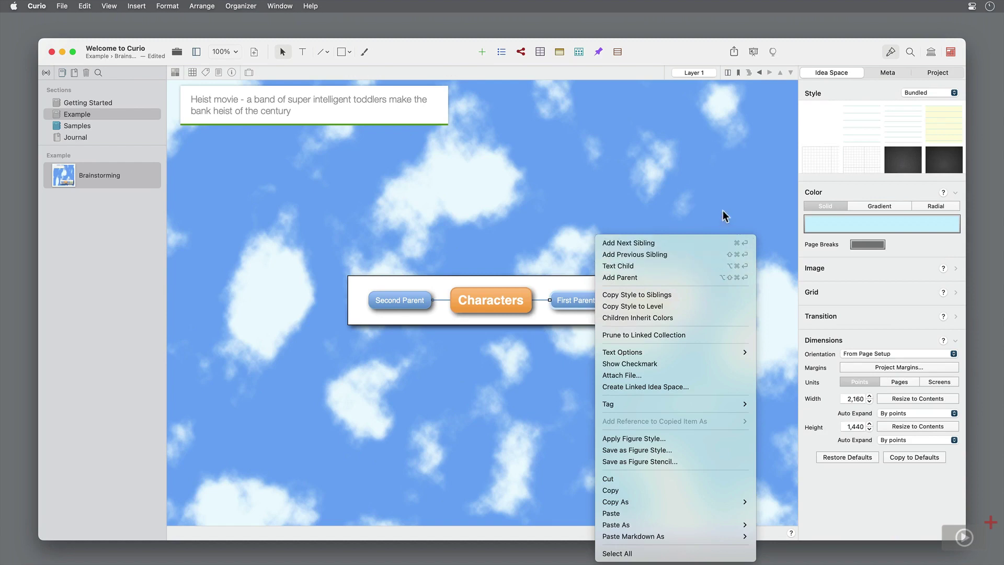